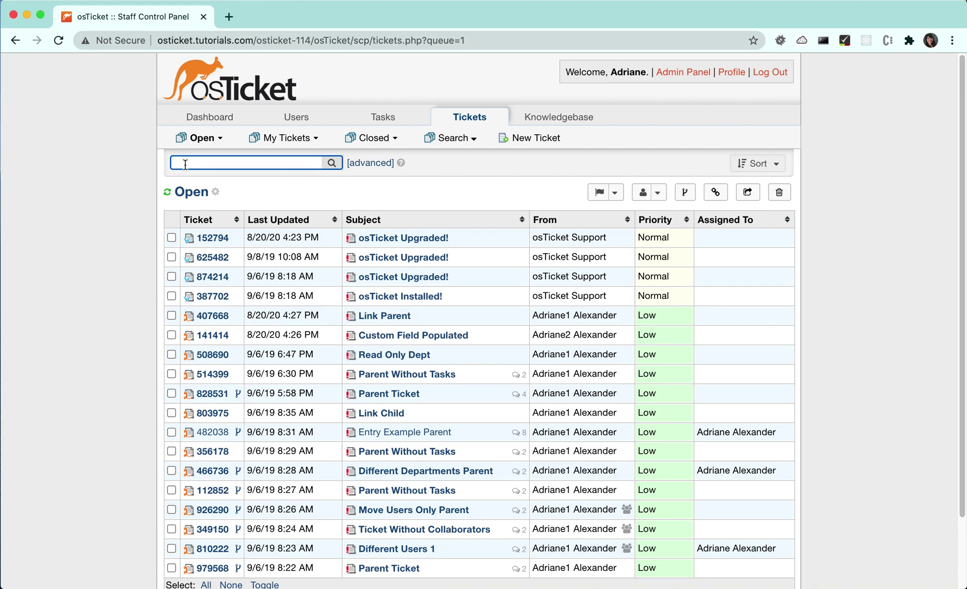
Search tickets for 'parent', then replace the query with ticket number 141414 and search again.
text(parent)
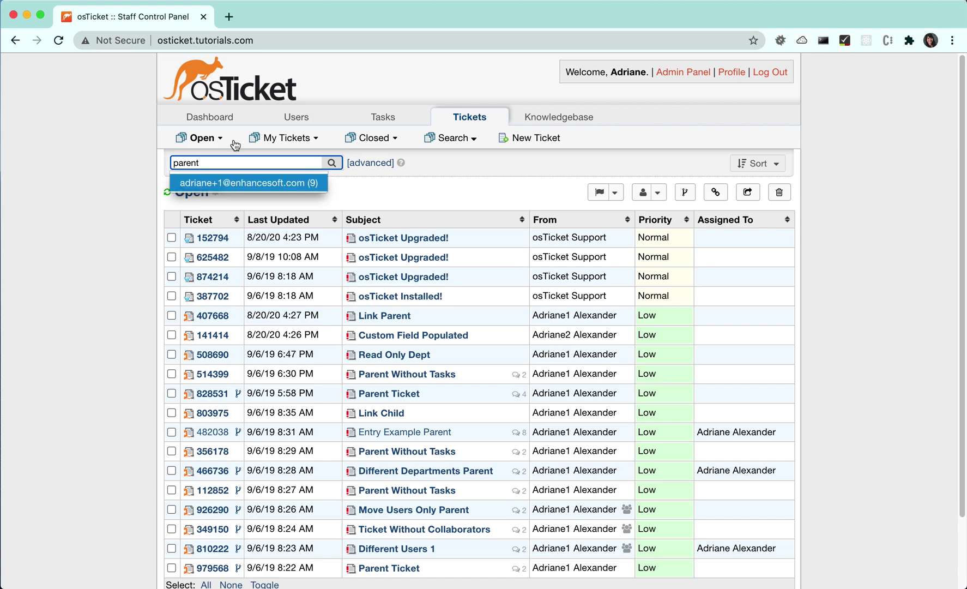
click(331, 163)
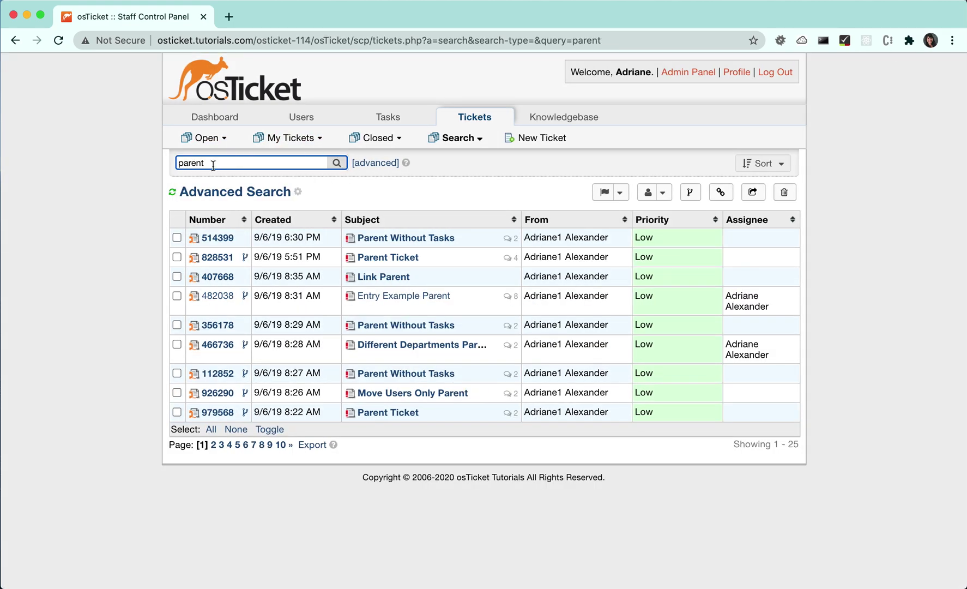
drag(209, 166, 175, 166)
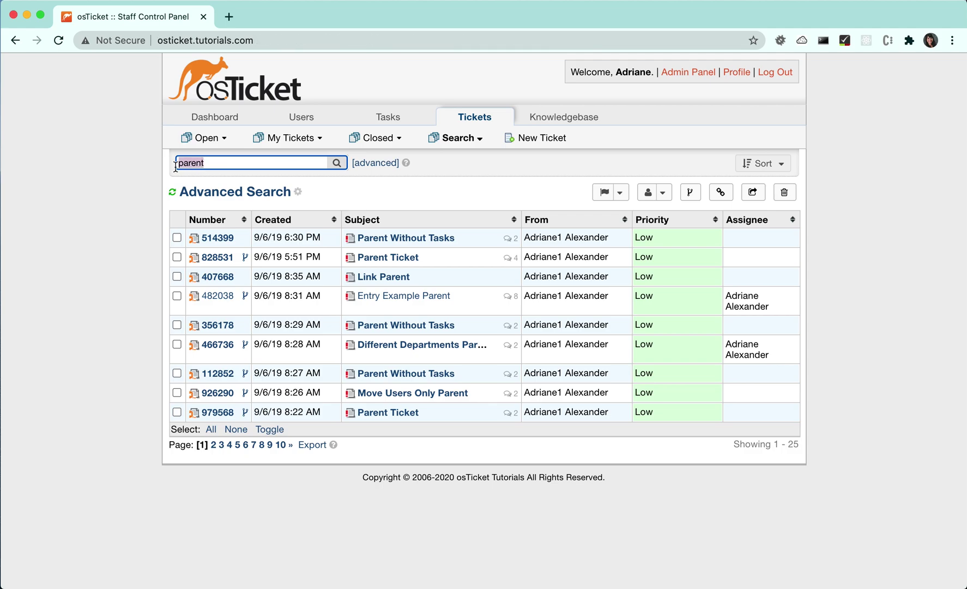
text(141414)
click(337, 163)
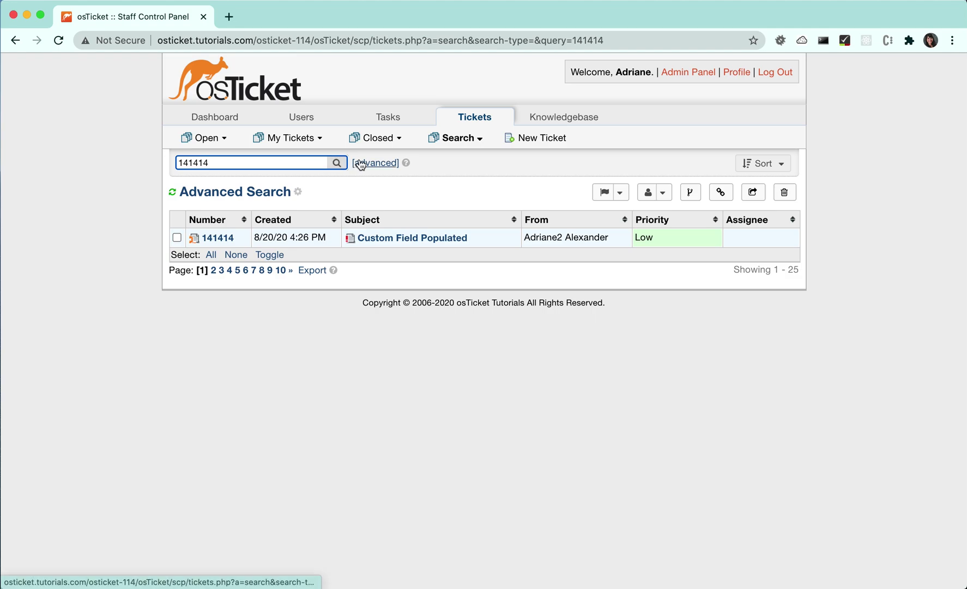
Run an advanced search for Department Support and Assignee includes Me.
click(360, 163)
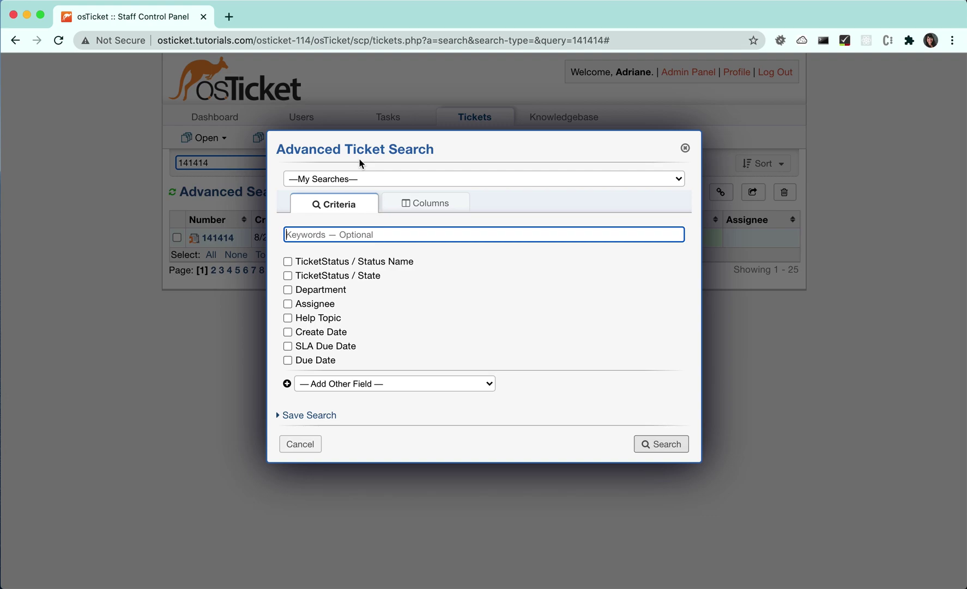
click(288, 290)
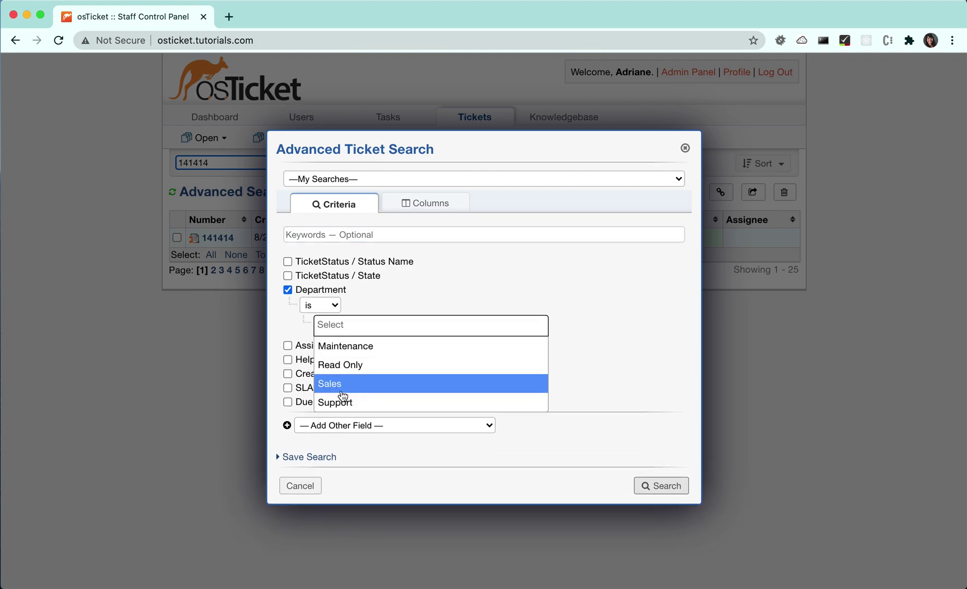
click(341, 403)
click(288, 358)
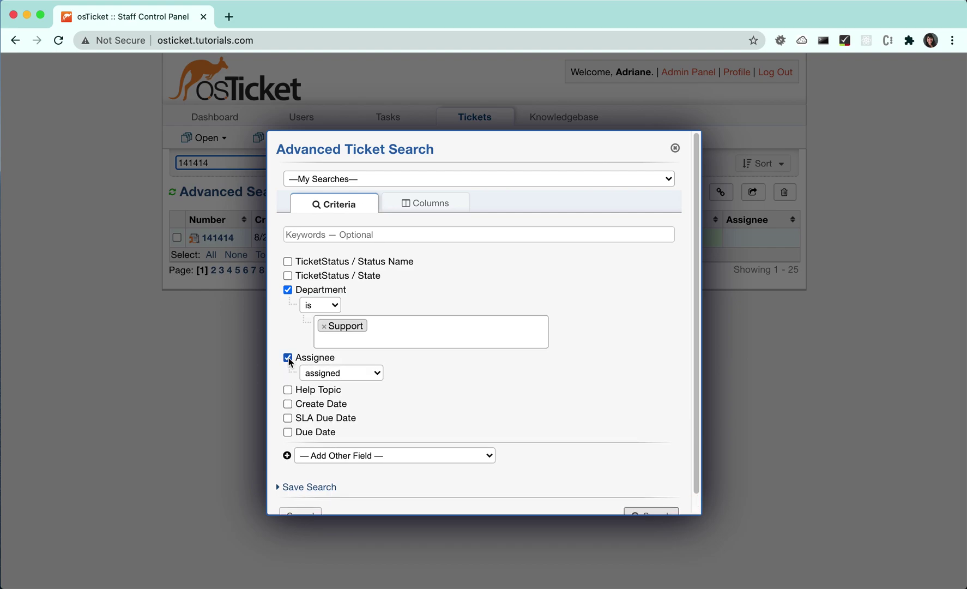
click(322, 373)
click(324, 398)
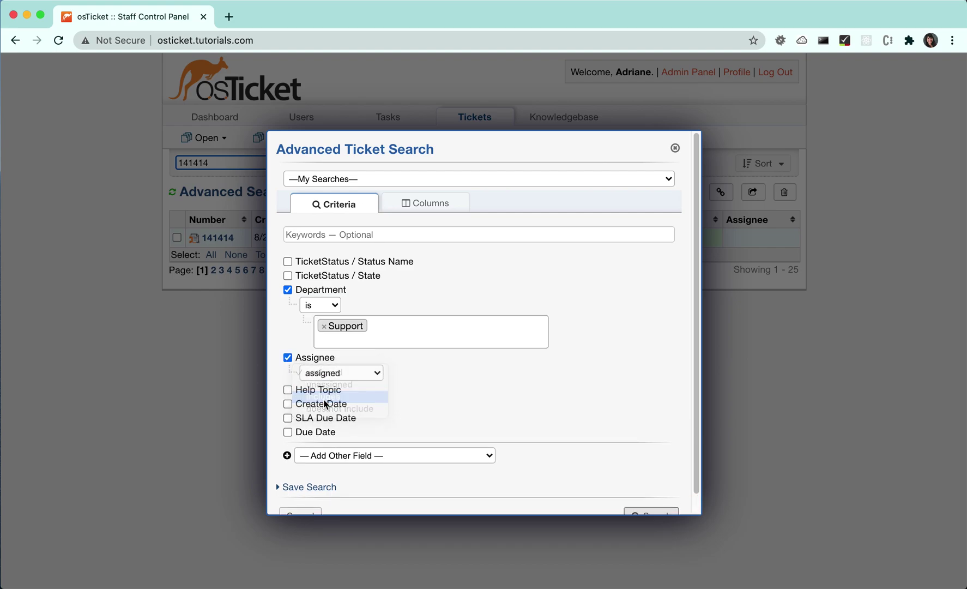
click(336, 392)
click(339, 420)
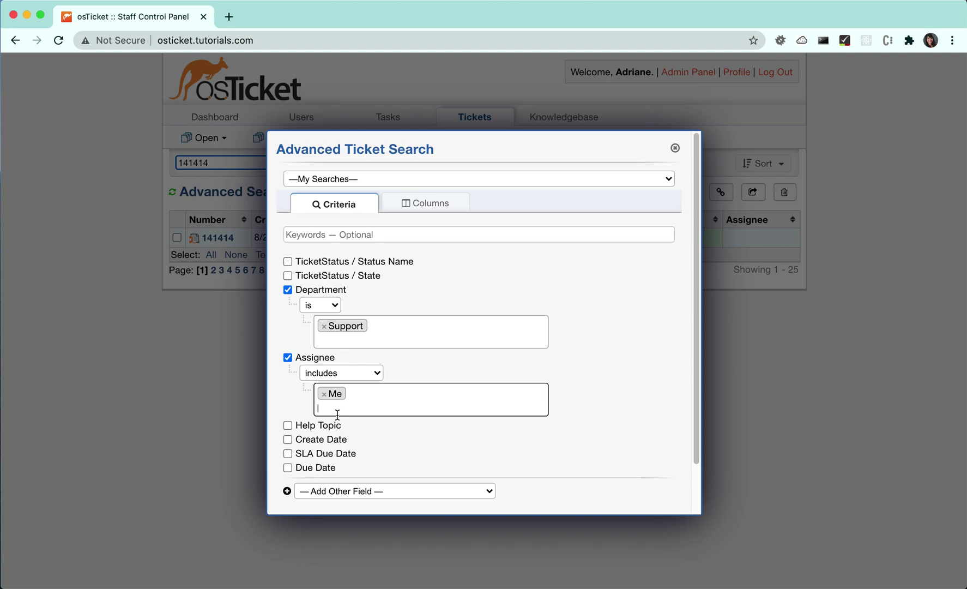
scroll(656, 385, down, 3)
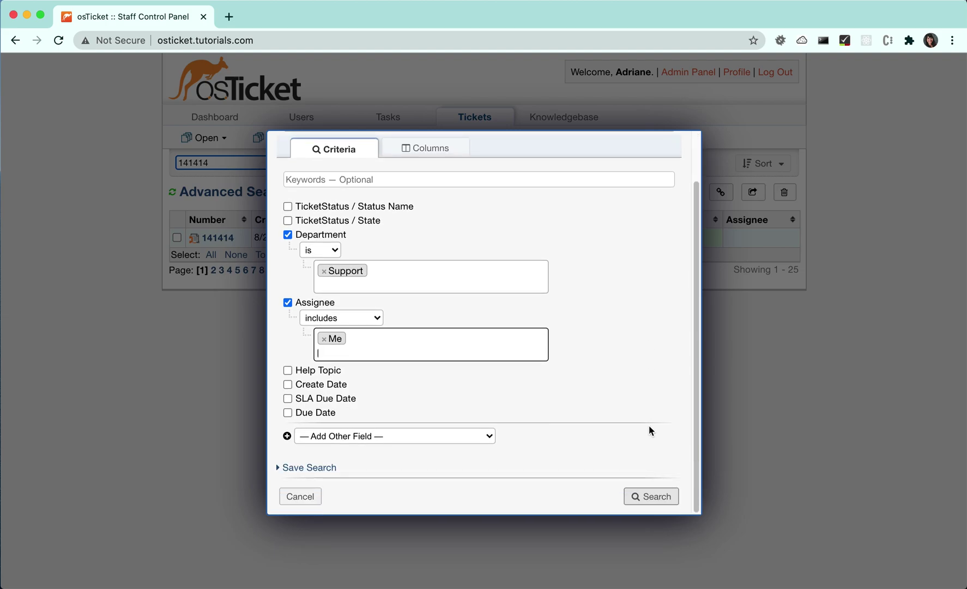
click(649, 504)
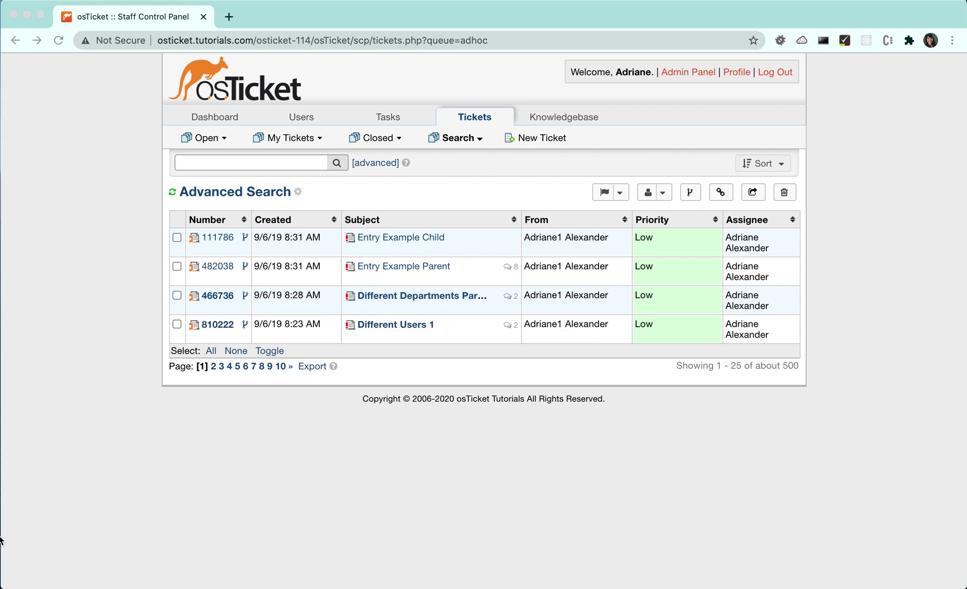
Export the results as CSV without SLA Due Date, Last Updated, Current Status, Source and one more column.
click(309, 366)
click(295, 400)
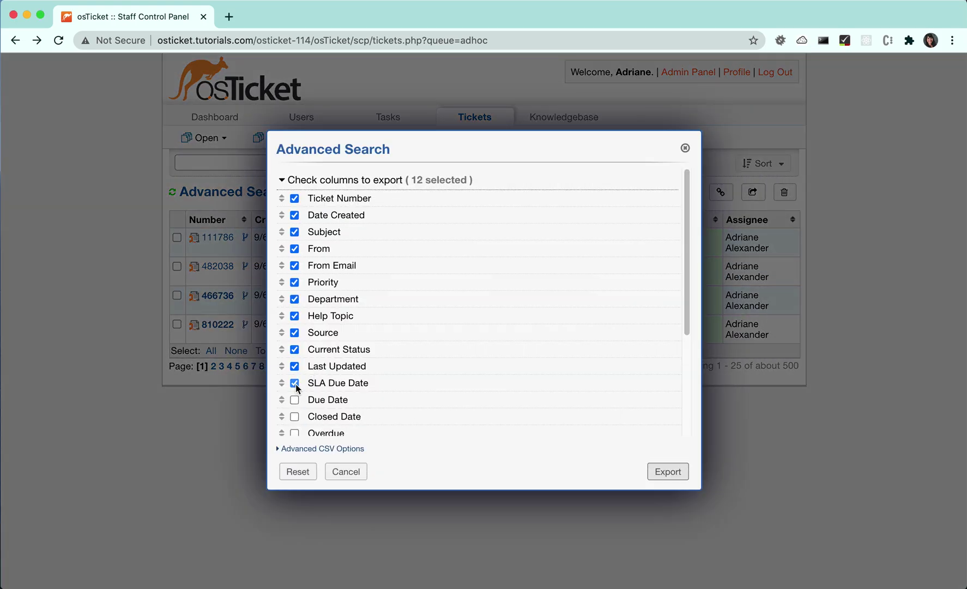
click(295, 383)
click(295, 366)
click(295, 349)
click(295, 332)
click(668, 471)
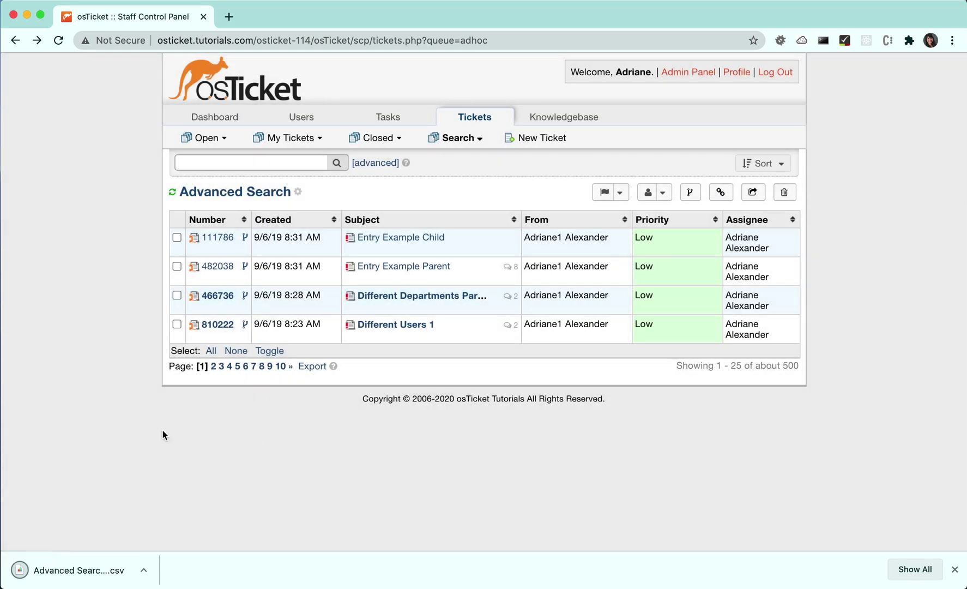
Open the downloaded ticket CSV in a spreadsheet, then go back to the browser ticket list.
click(52, 578)
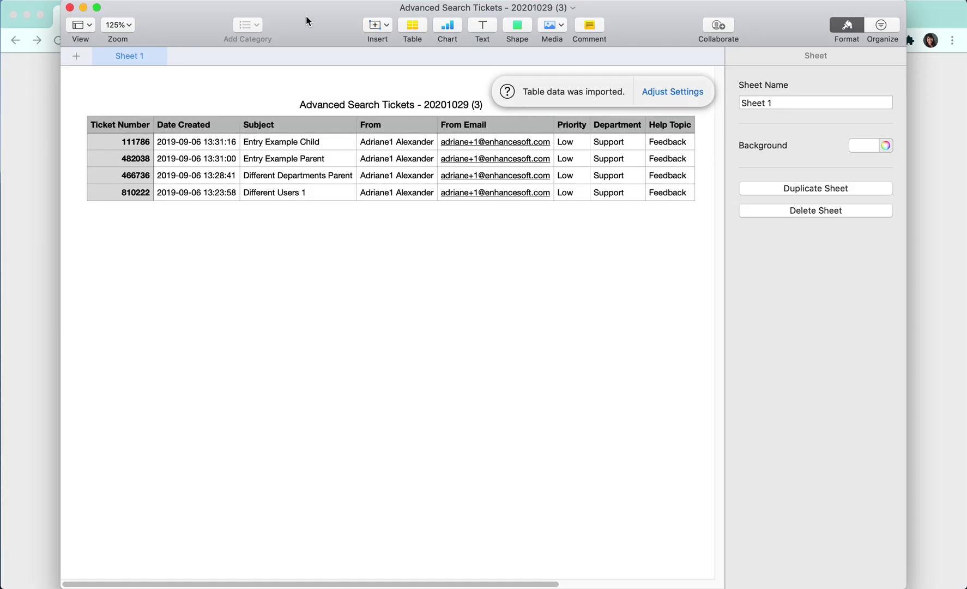
drag(306, 15, 608, 67)
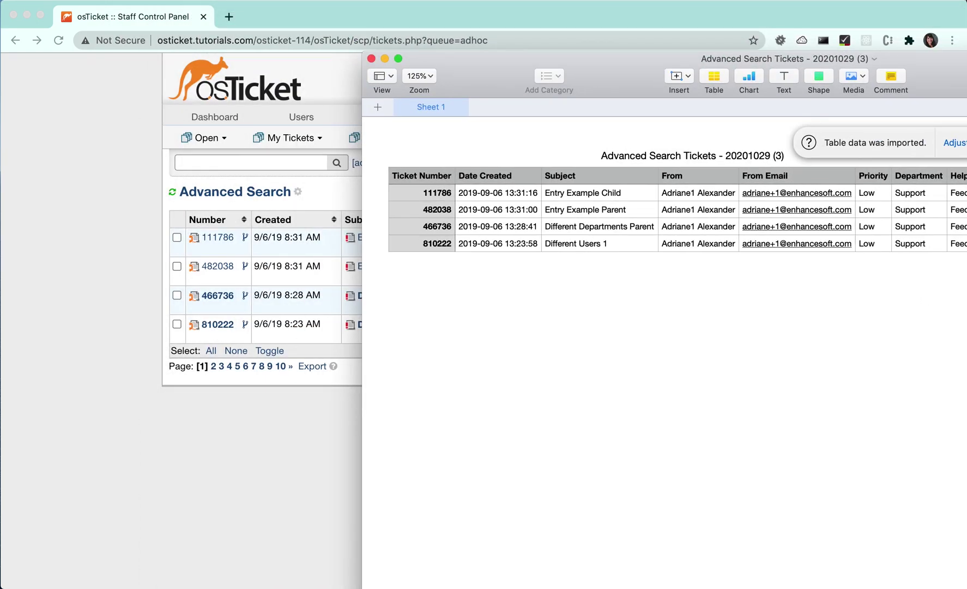
click(250, 462)
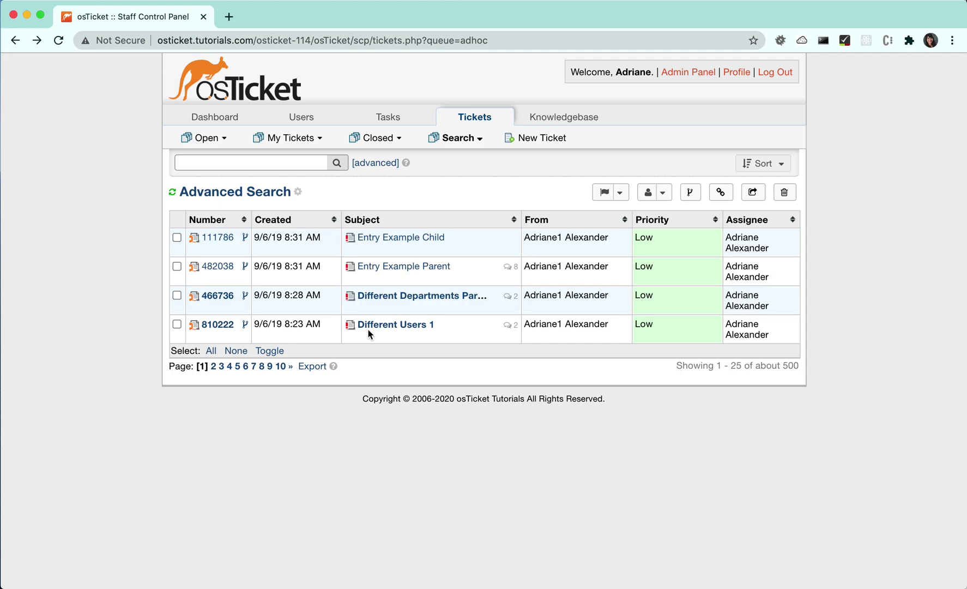
Save the Support-and-Me search as 'My Support Tickets' and load its four-ticket queue.
click(298, 192)
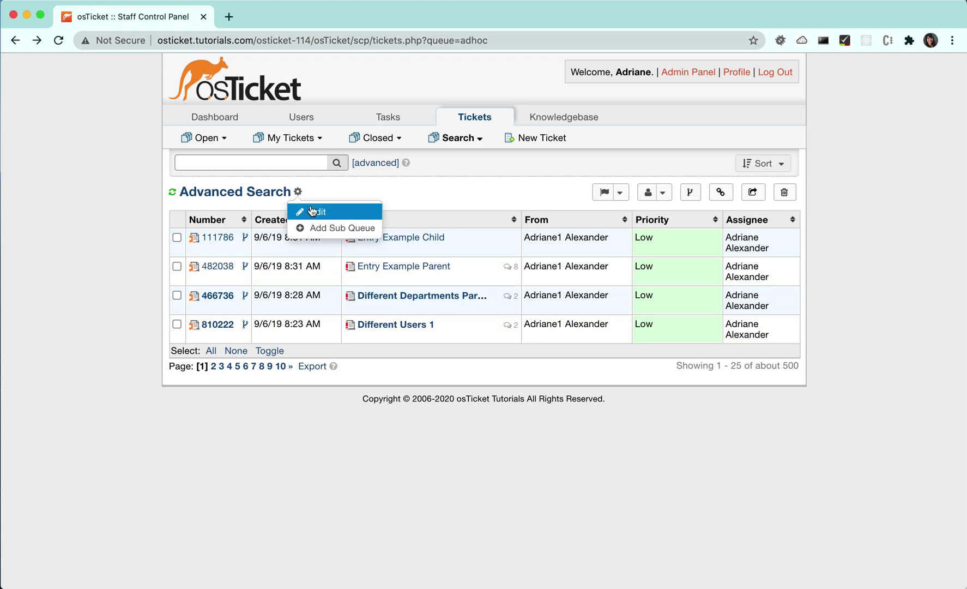
click(317, 212)
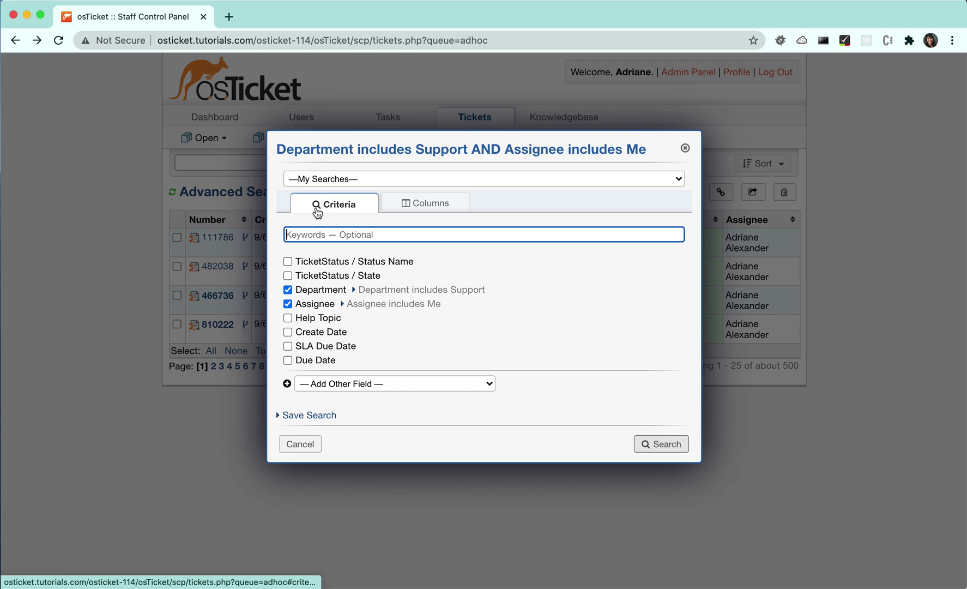
click(300, 415)
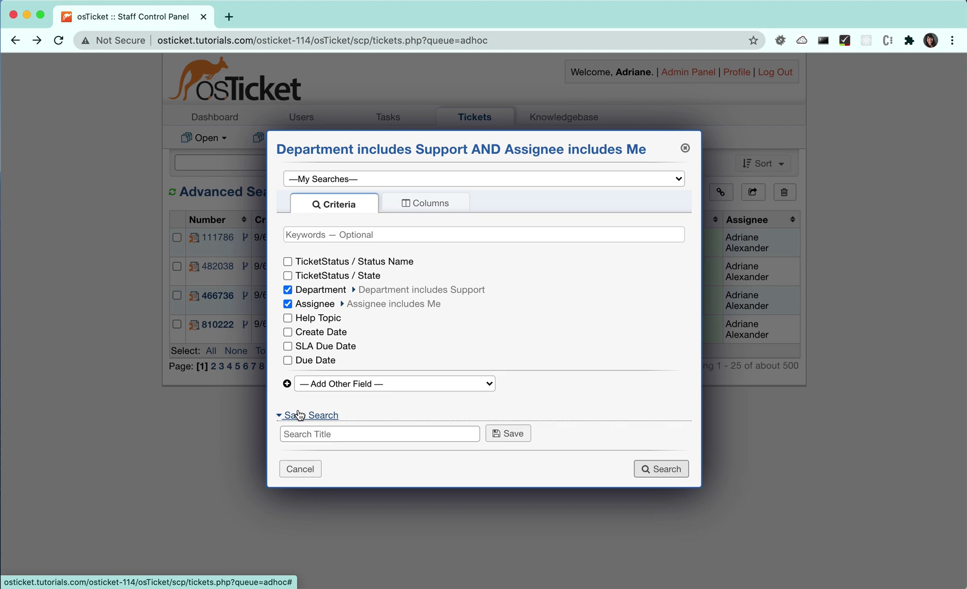
click(295, 434)
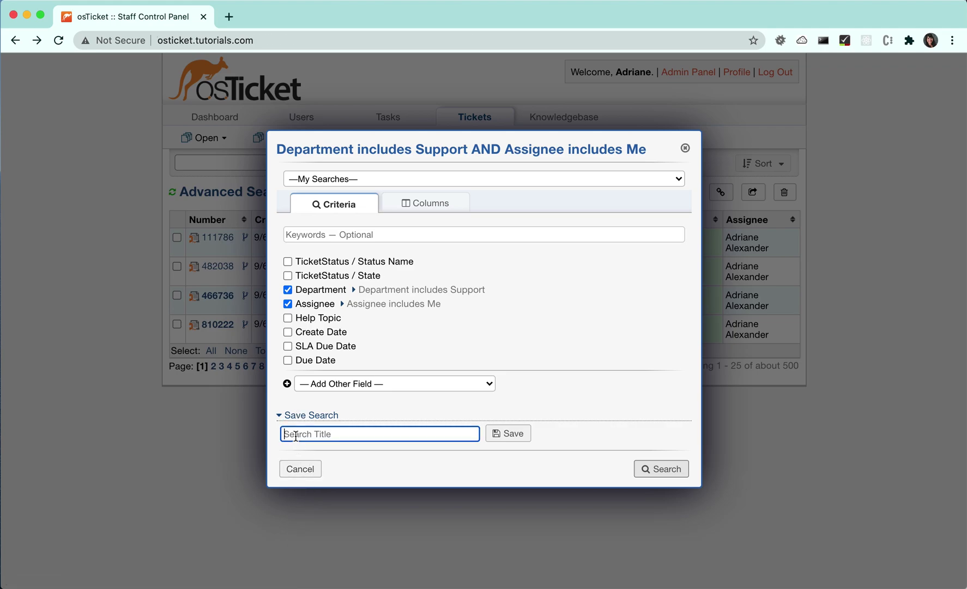
text(My Support Tickets)
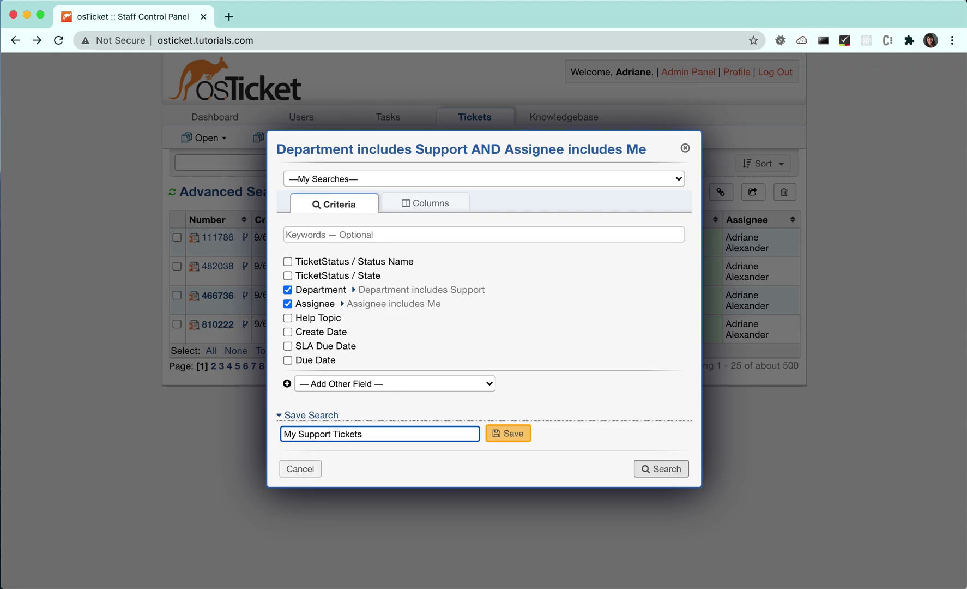
click(510, 435)
click(352, 370)
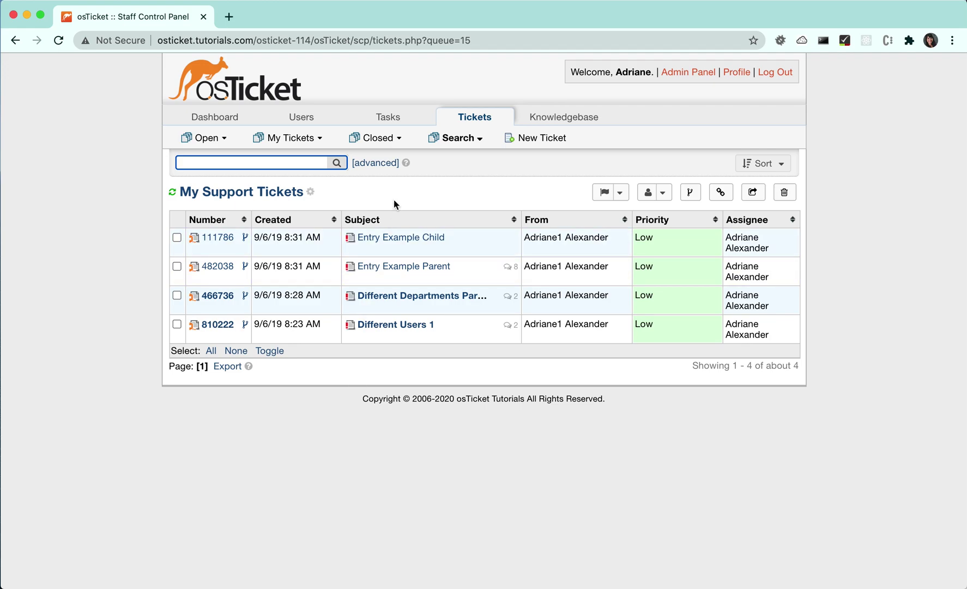
Add Custom Form / Custom Field as an advanced search criterion.
click(374, 164)
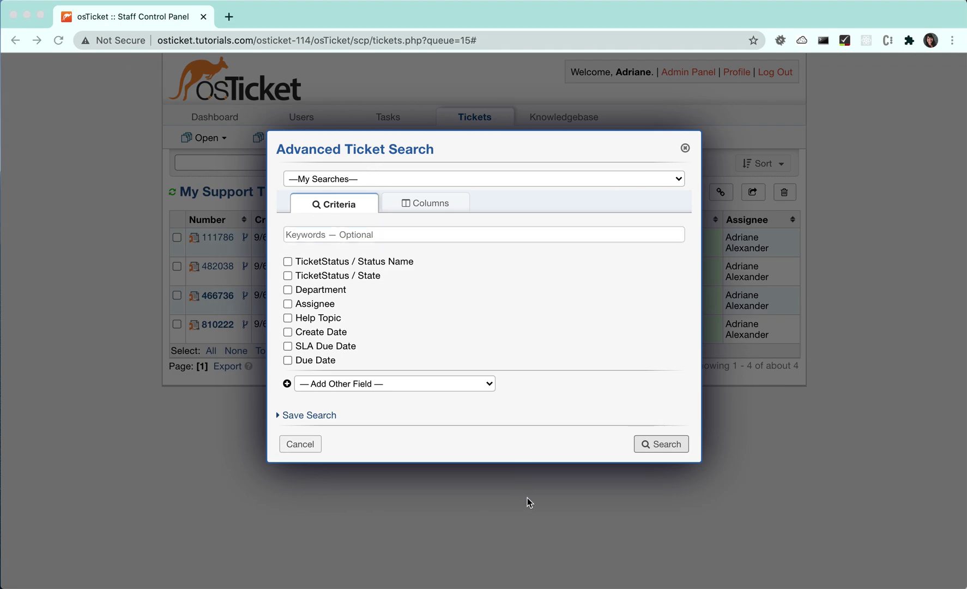
click(418, 384)
click(418, 385)
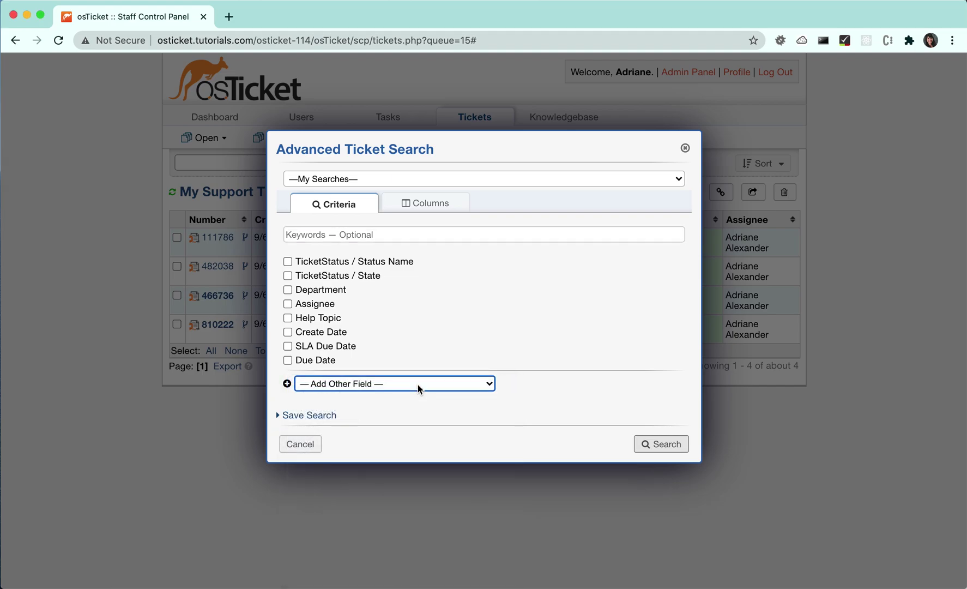
click(418, 384)
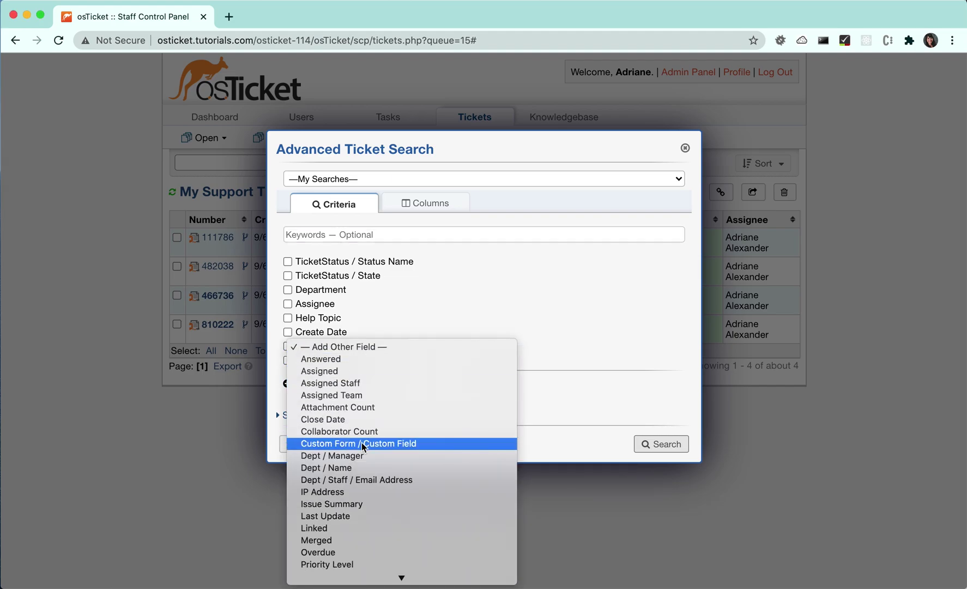
click(364, 447)
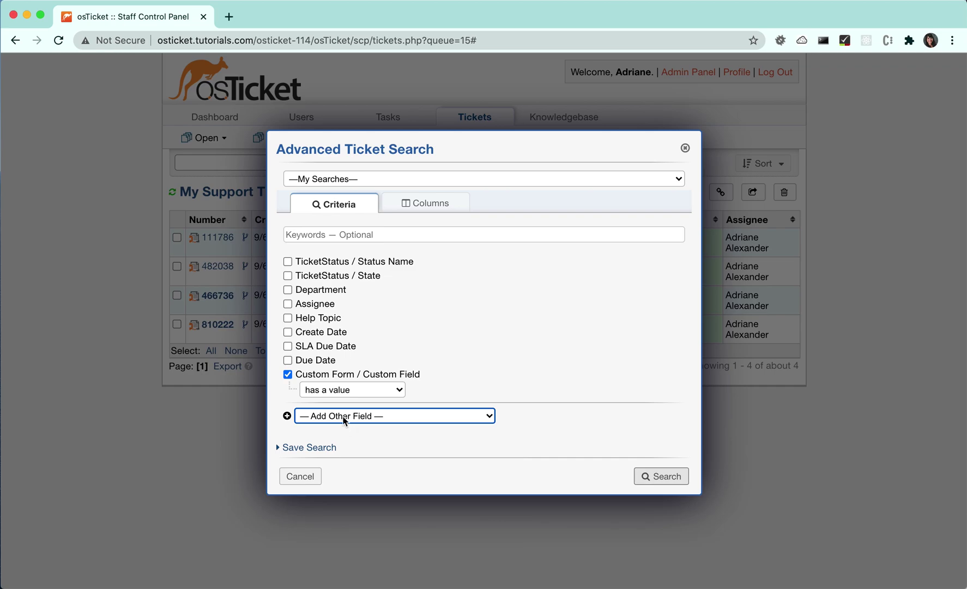
Save the search as 'Custom Field' and show its roughly 27 matching tickets.
click(310, 447)
click(322, 466)
text(Custom )
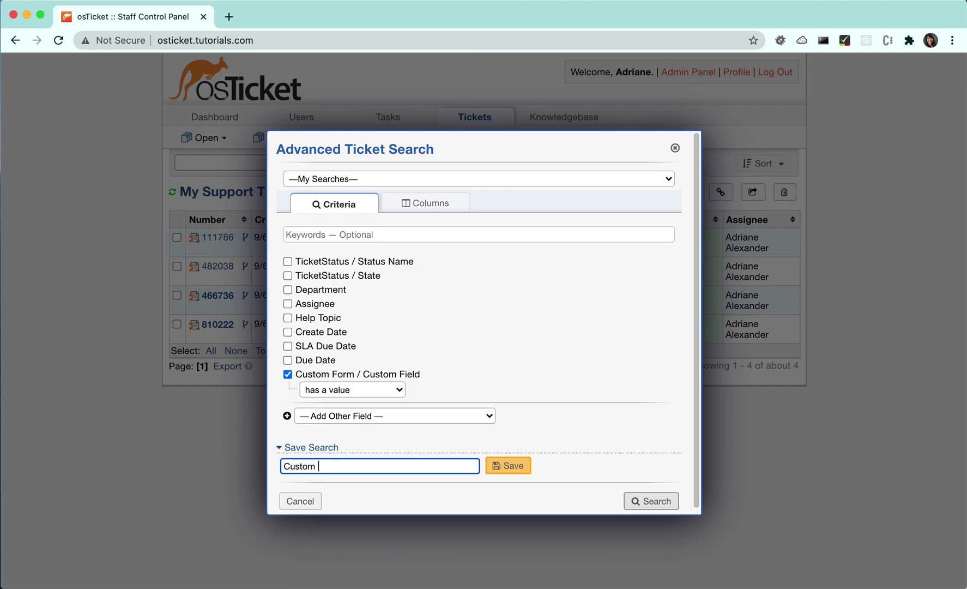
text(Field)
click(499, 467)
click(352, 356)
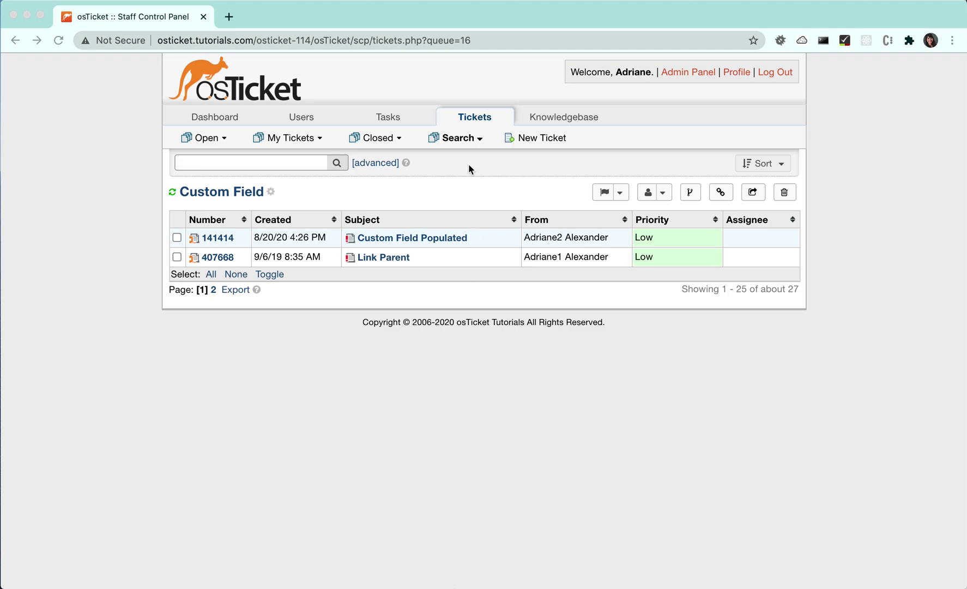
Switch to the My Support Tickets queue and edit its search, viewing the Columns settings.
click(465, 140)
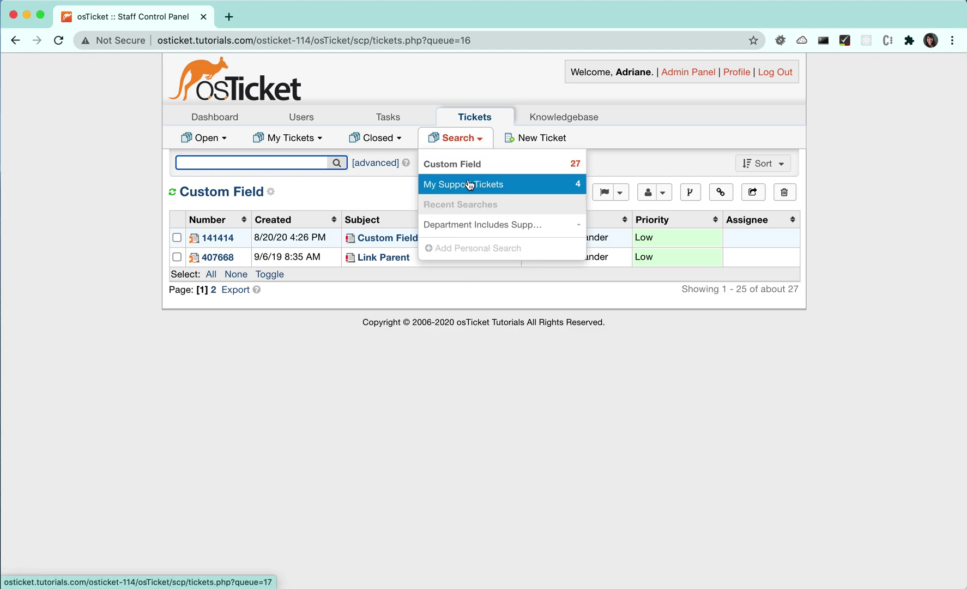
click(469, 185)
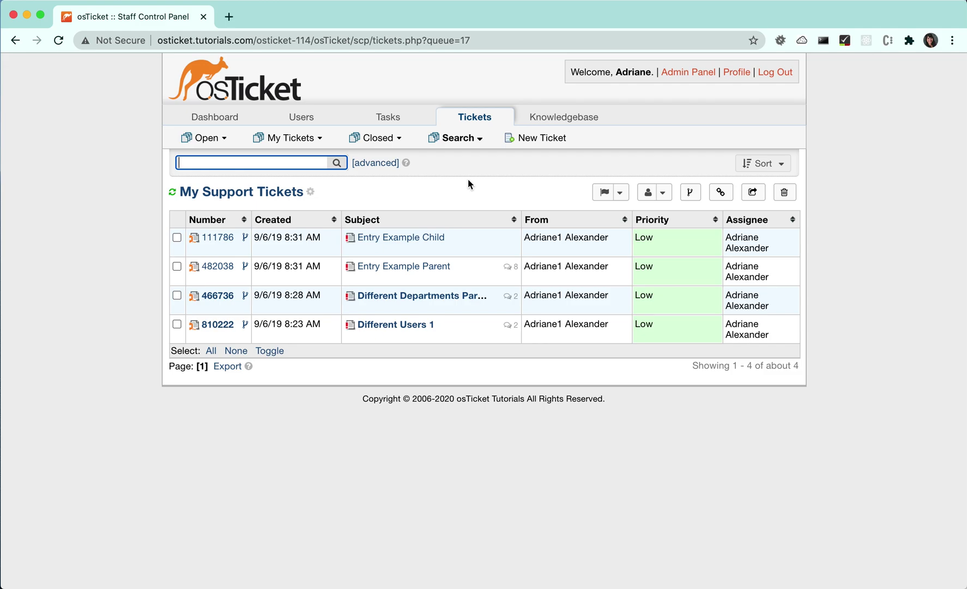
click(310, 192)
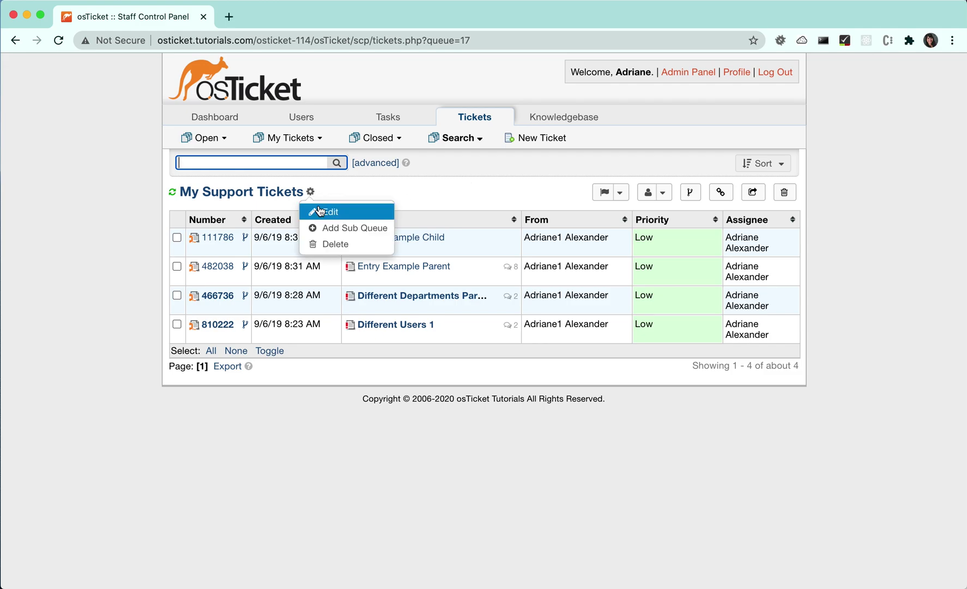
click(321, 211)
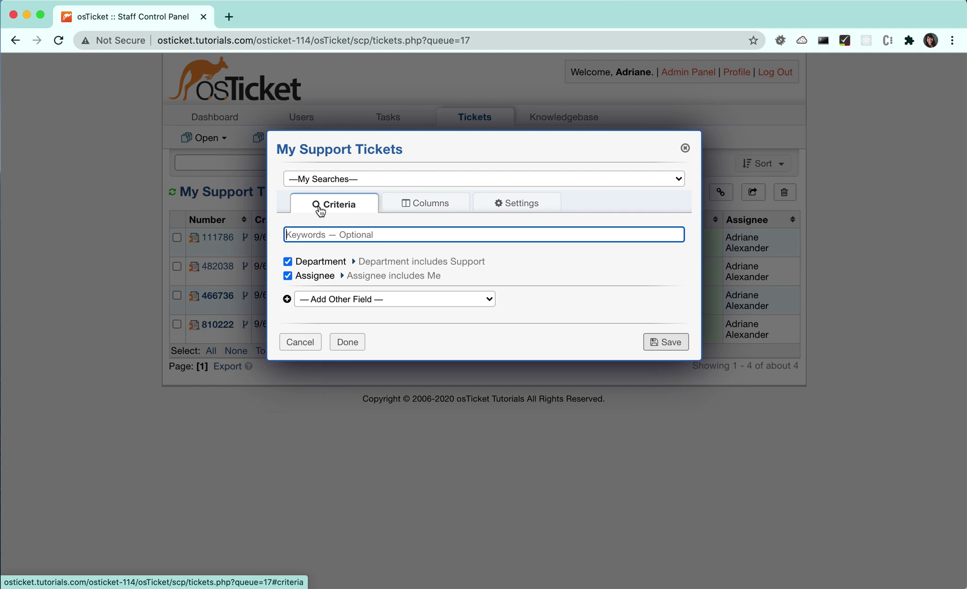
click(437, 211)
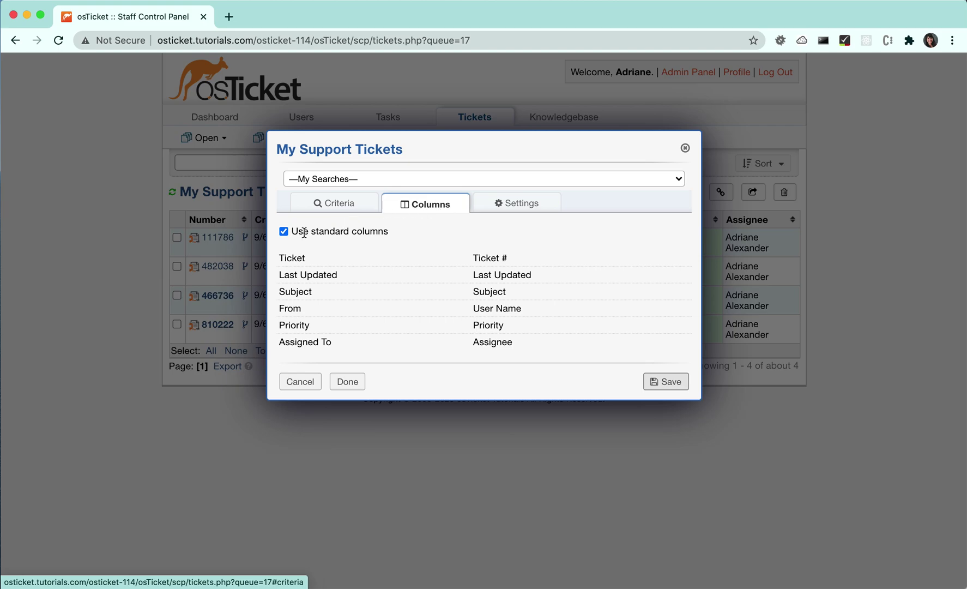
Turn off standard columns, add a Department column, and drag it between Subject and From.
click(284, 233)
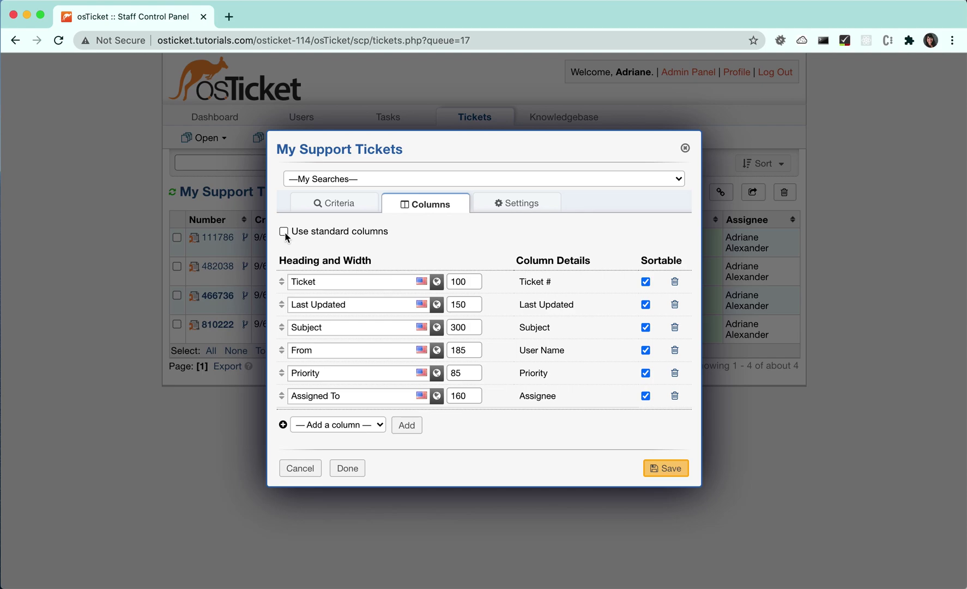
click(323, 430)
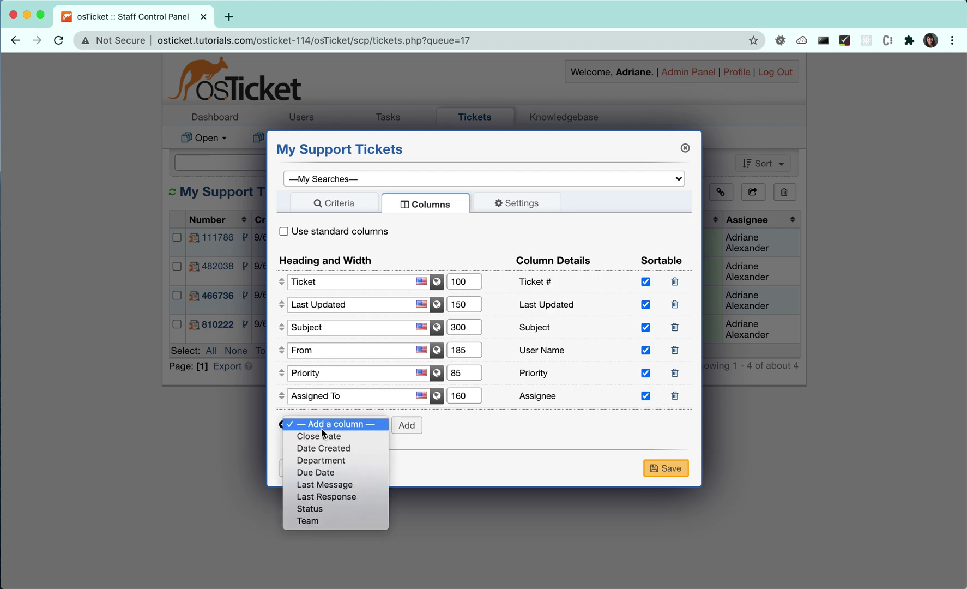
click(323, 465)
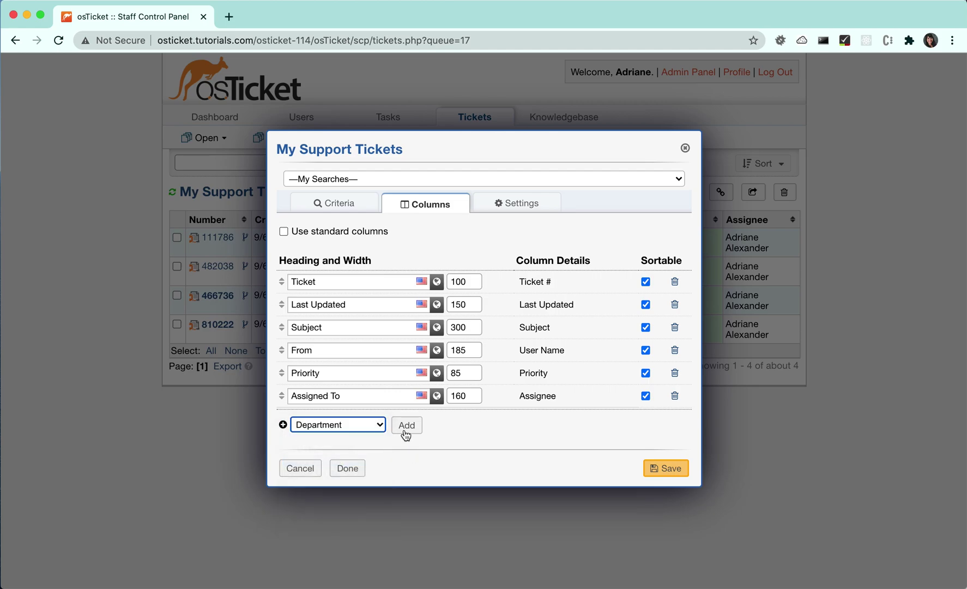
click(407, 425)
drag(283, 417, 280, 345)
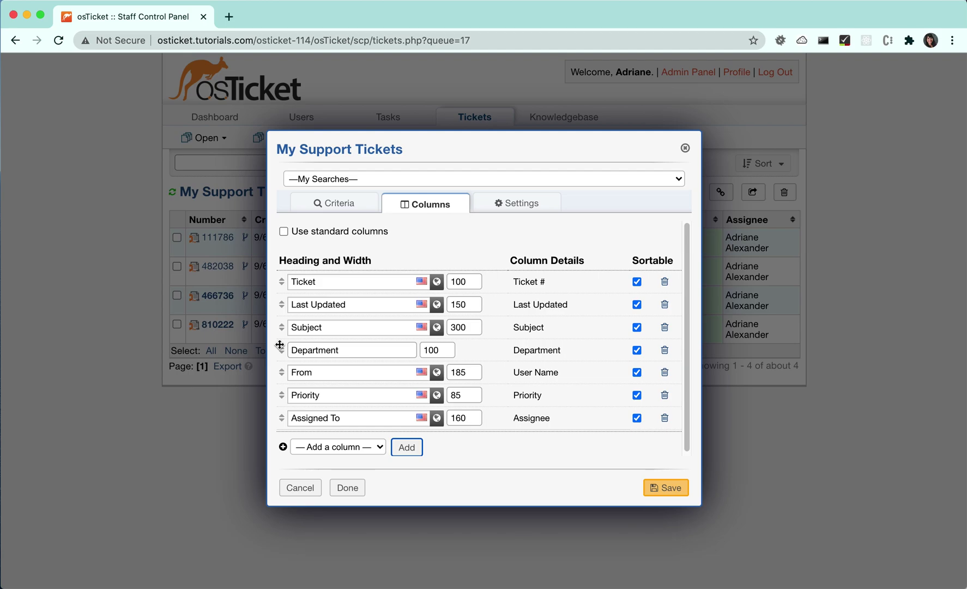
Set the search's quick filter to Create Date, save, and return to the queue.
click(516, 204)
click(357, 261)
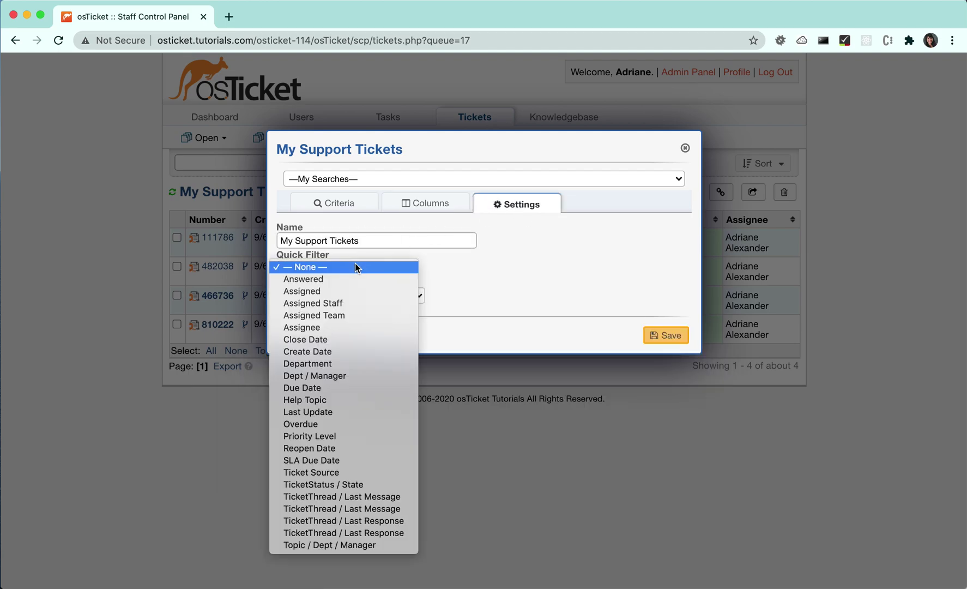
click(320, 351)
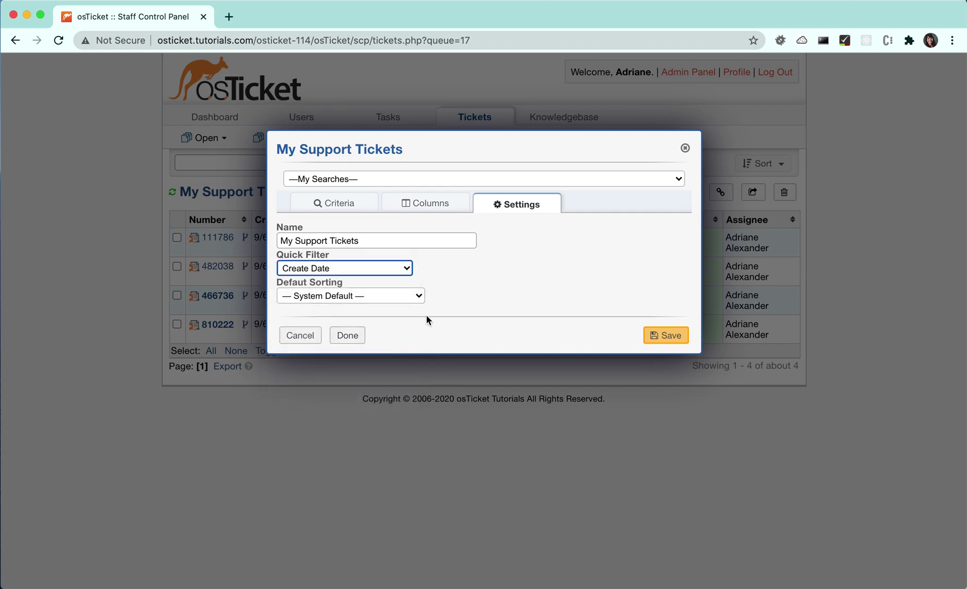
click(669, 338)
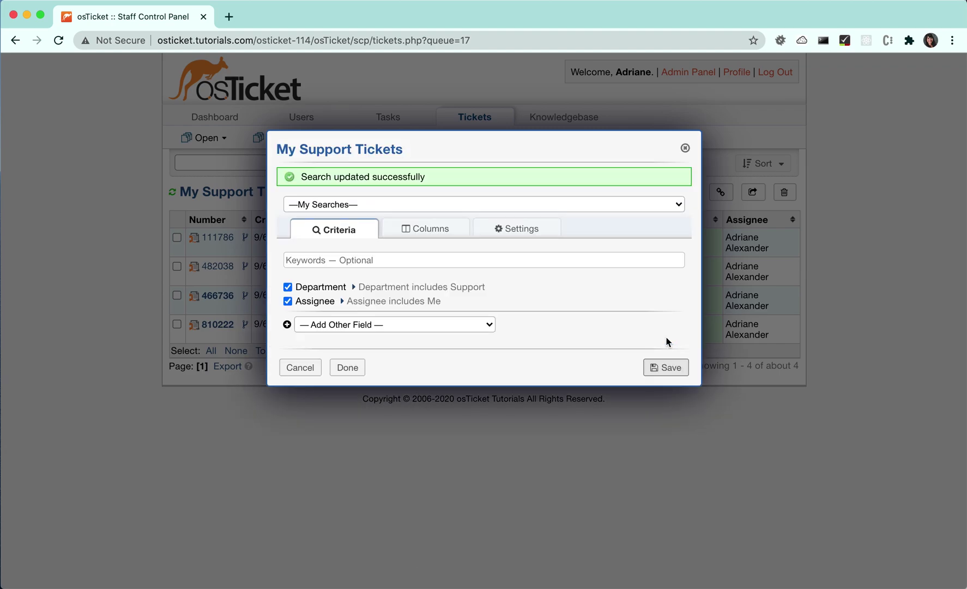
click(348, 368)
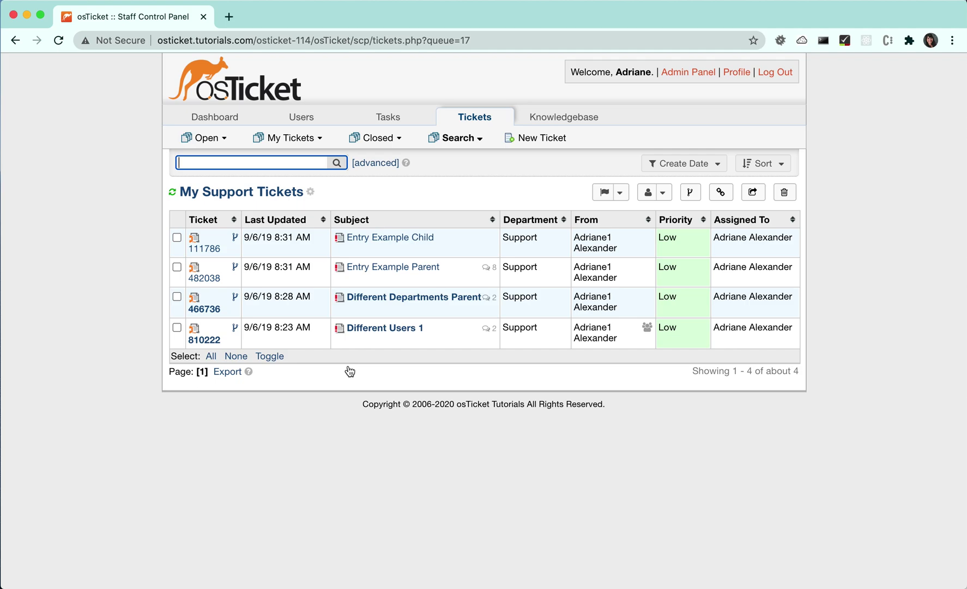
Open the Create Date quick filter to show Today, Yesterday, Last 7 days and Last 30 days.
click(666, 164)
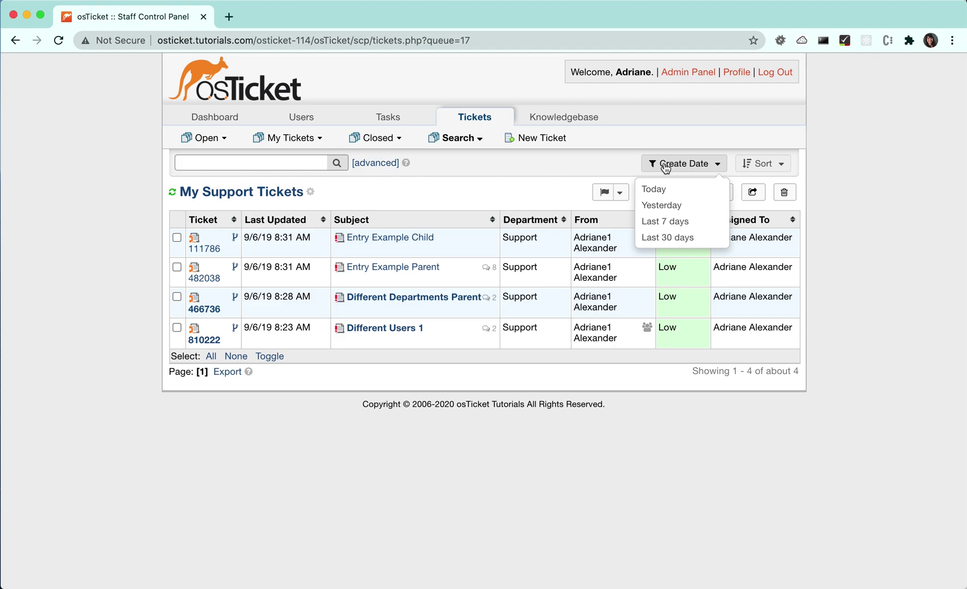